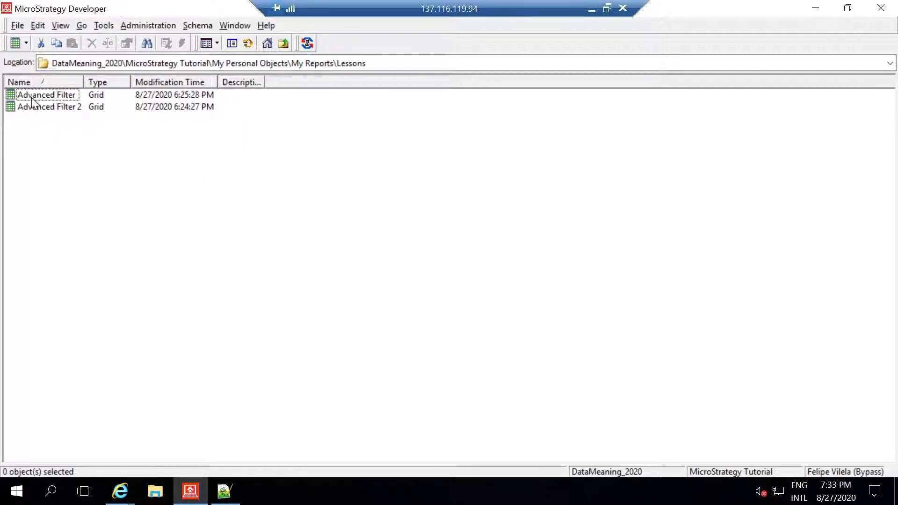
Check the filtering options offered for a new qualification in the Advanced Filter report and close the report without saving
{"action": "right_click", "coordinate": [32, 98]}
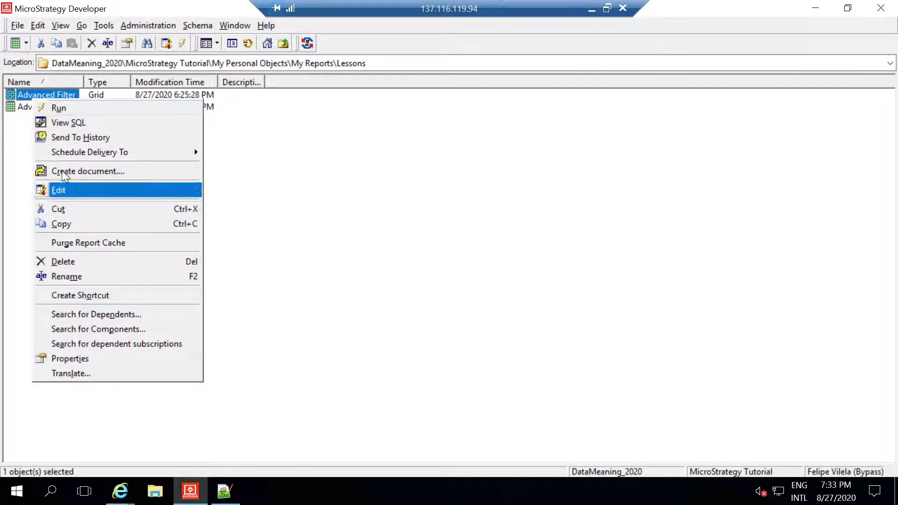
{"action": "left_click", "coordinate": [64, 189]}
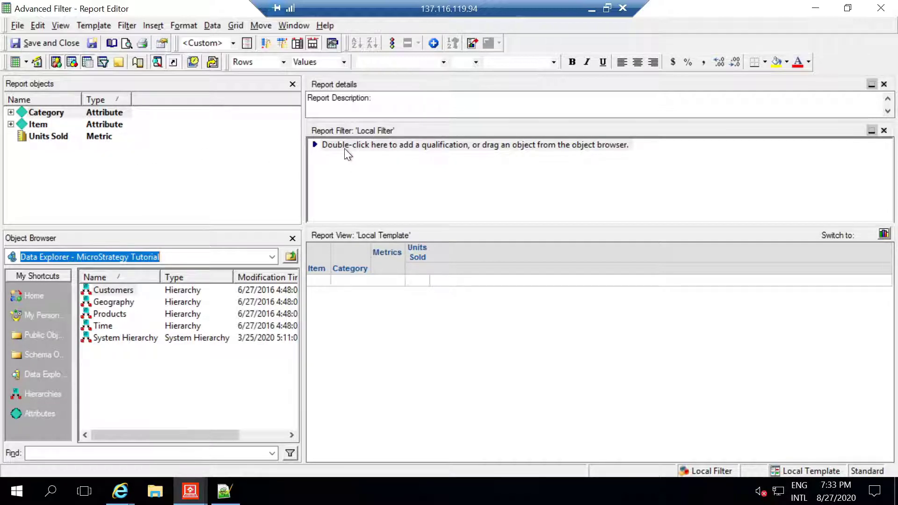
{"action": "double_click", "coordinate": [366, 144]}
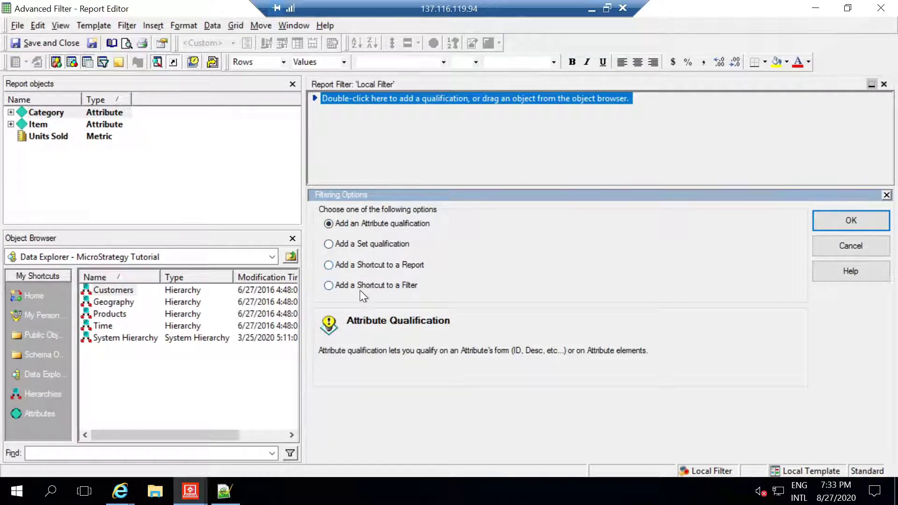
{"action": "left_click", "coordinate": [822, 249]}
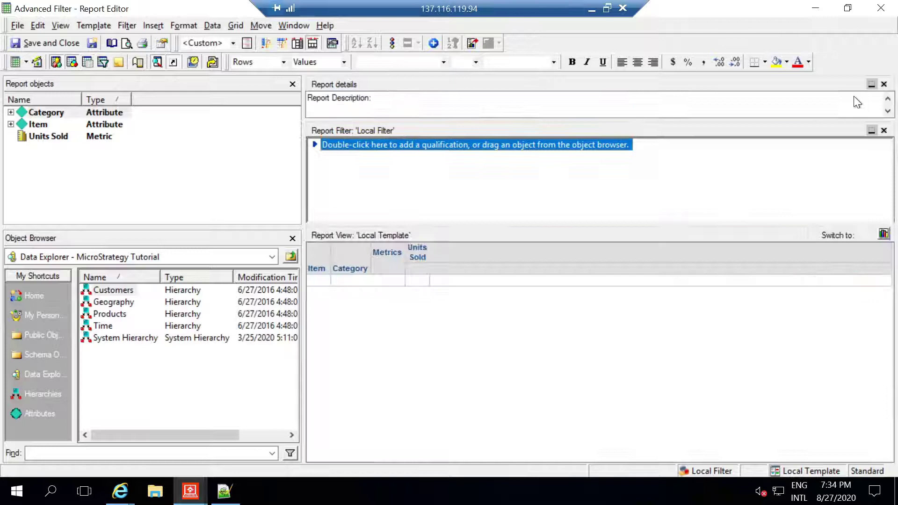
{"action": "left_click", "coordinate": [880, 10]}
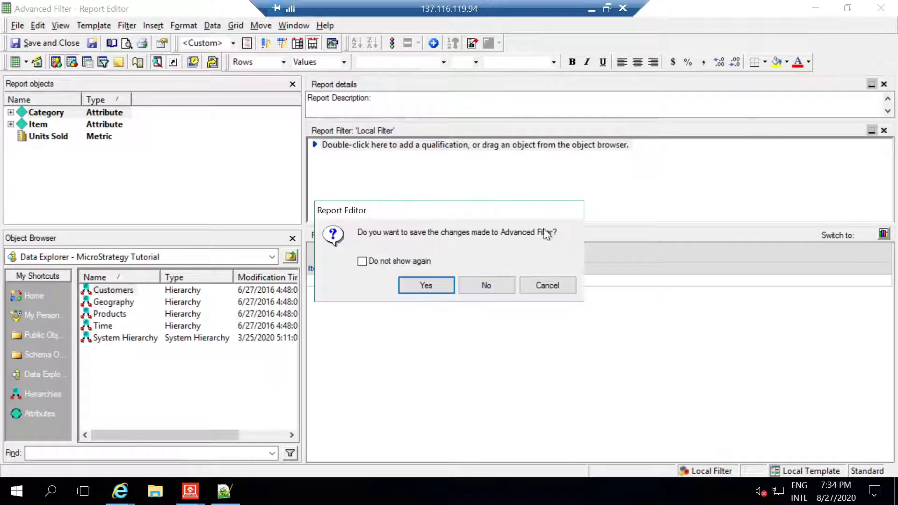
{"action": "left_click", "coordinate": [482, 285]}
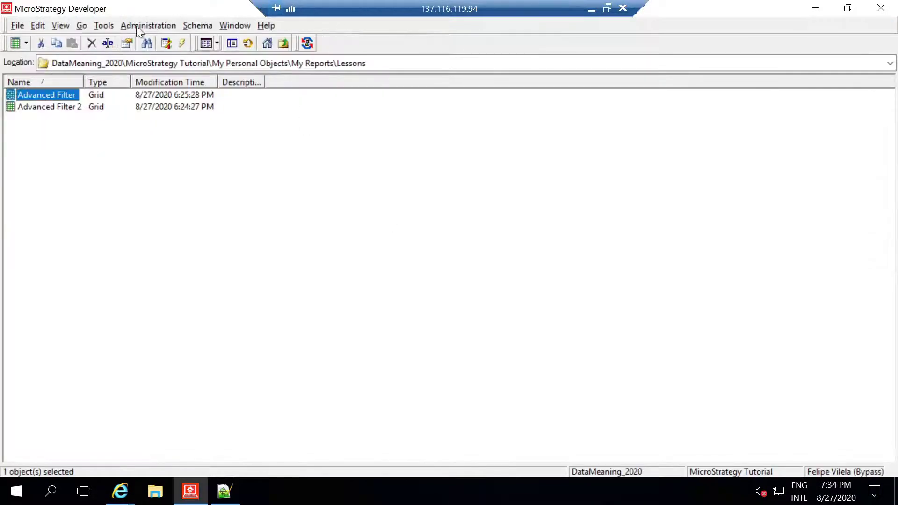
Enable "Show advanced qualification" in the personal preferences for the Filter editor
{"action": "left_click", "coordinate": [105, 27]}
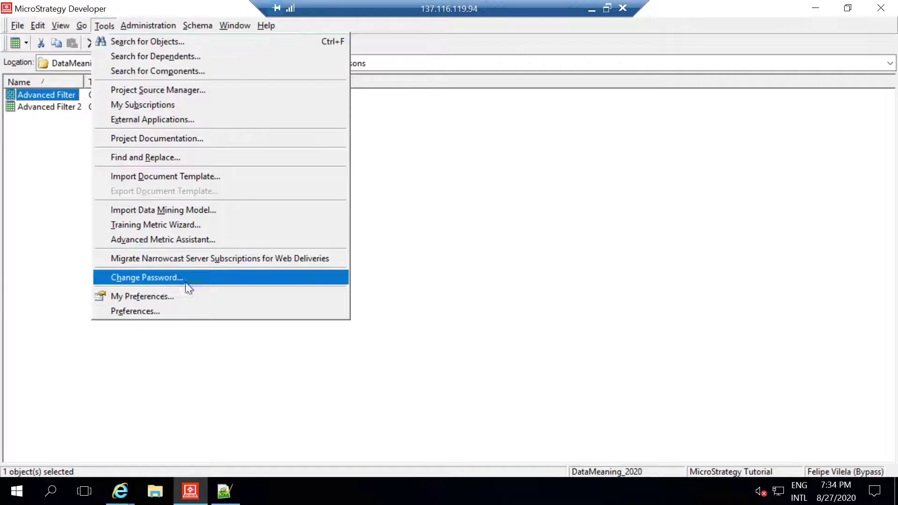
{"action": "left_click", "coordinate": [195, 297]}
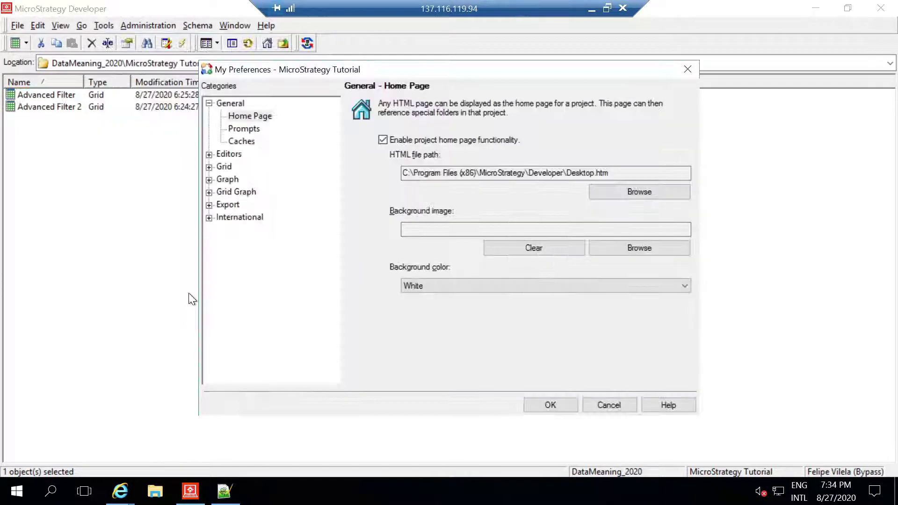
{"action": "left_click", "coordinate": [236, 156]}
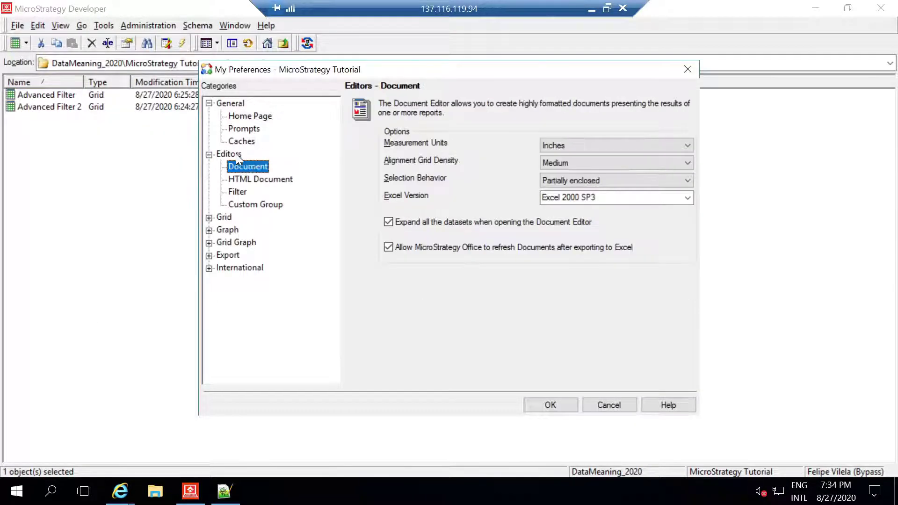
{"action": "left_click", "coordinate": [238, 191]}
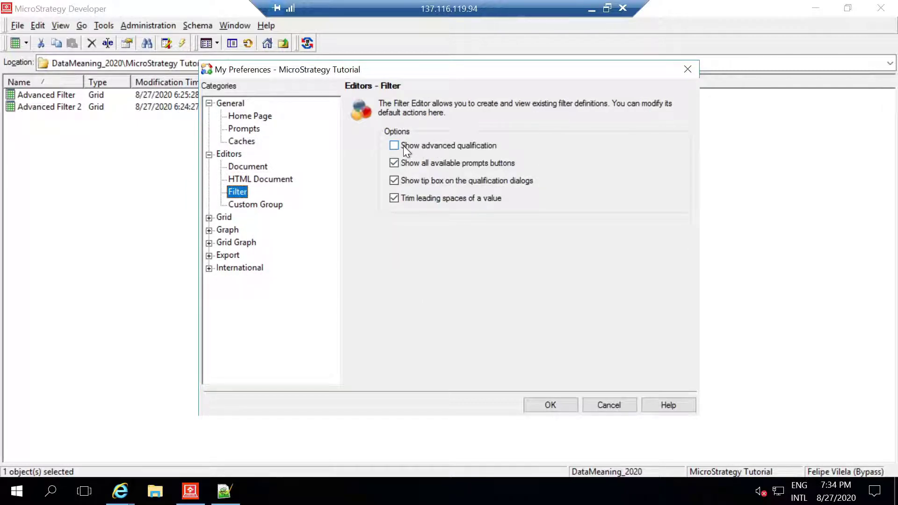
{"action": "left_click", "coordinate": [448, 145]}
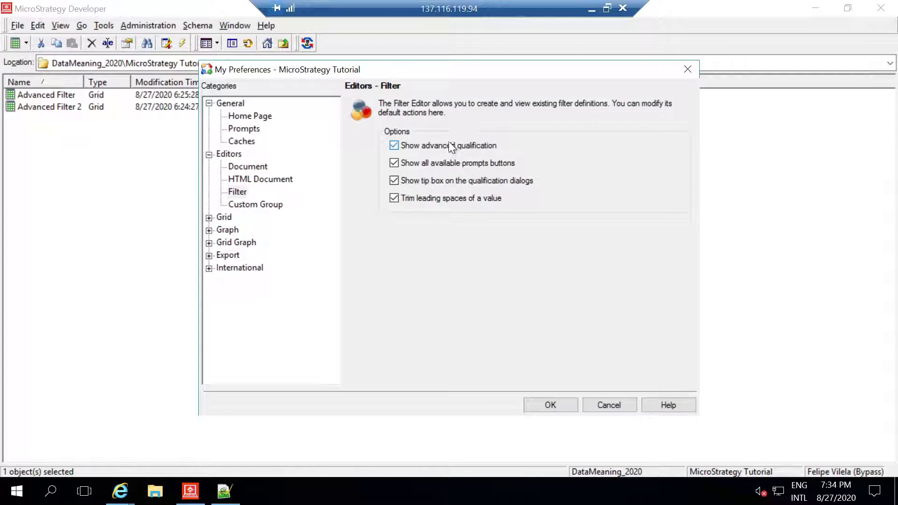
{"action": "left_click", "coordinate": [548, 405]}
Edit the Advanced Filter report and add an Advanced qualification of type Joint element list to its report filter
{"action": "right_click", "coordinate": [75, 95]}
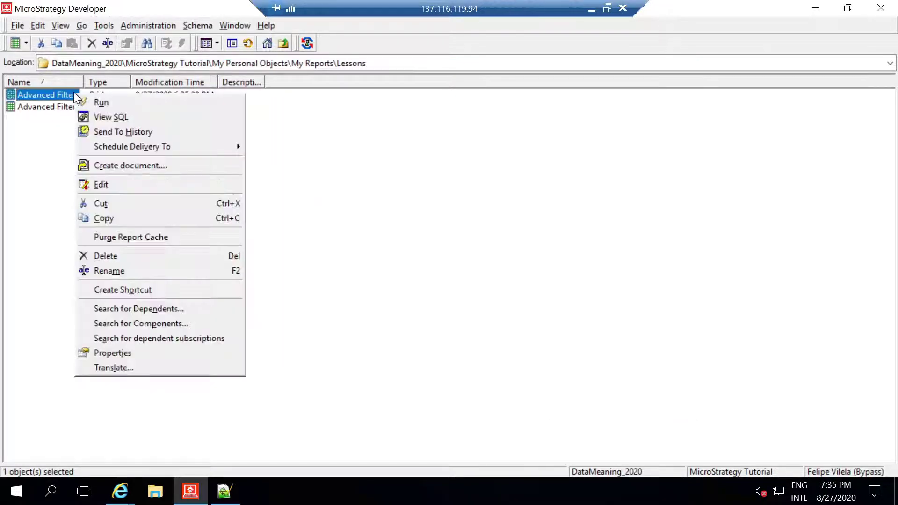
{"action": "left_click", "coordinate": [112, 184]}
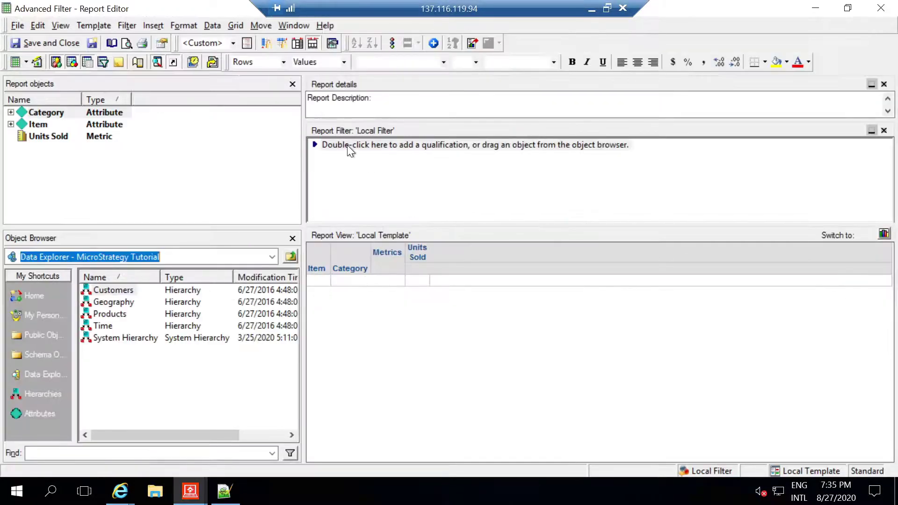
{"action": "double_click", "coordinate": [347, 145]}
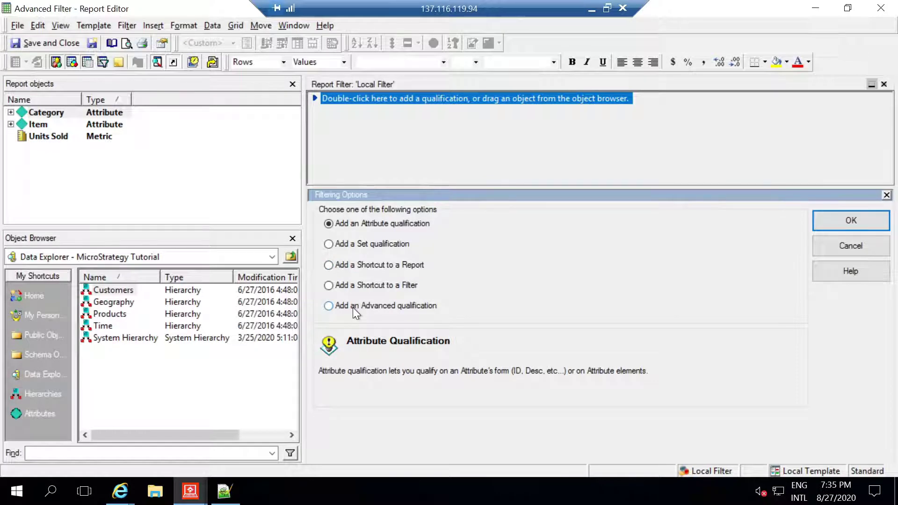
{"action": "left_click", "coordinate": [395, 307]}
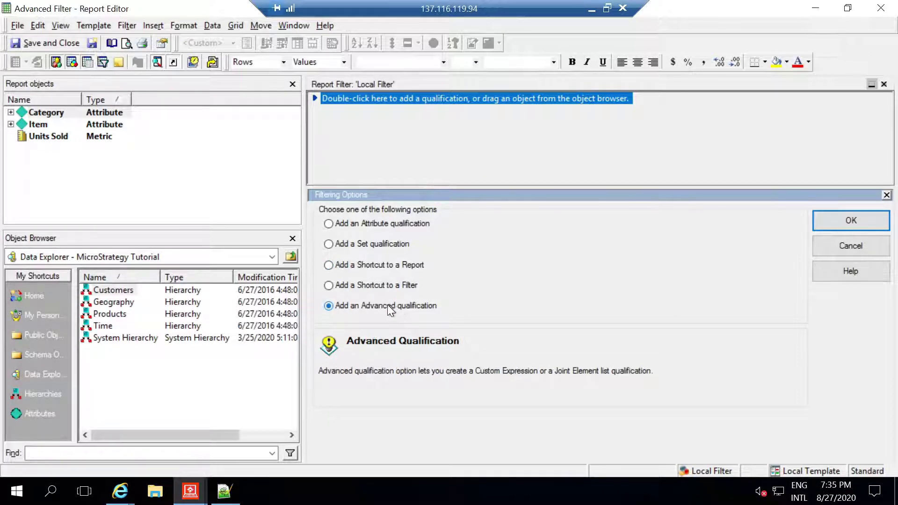
{"action": "left_click", "coordinate": [840, 217]}
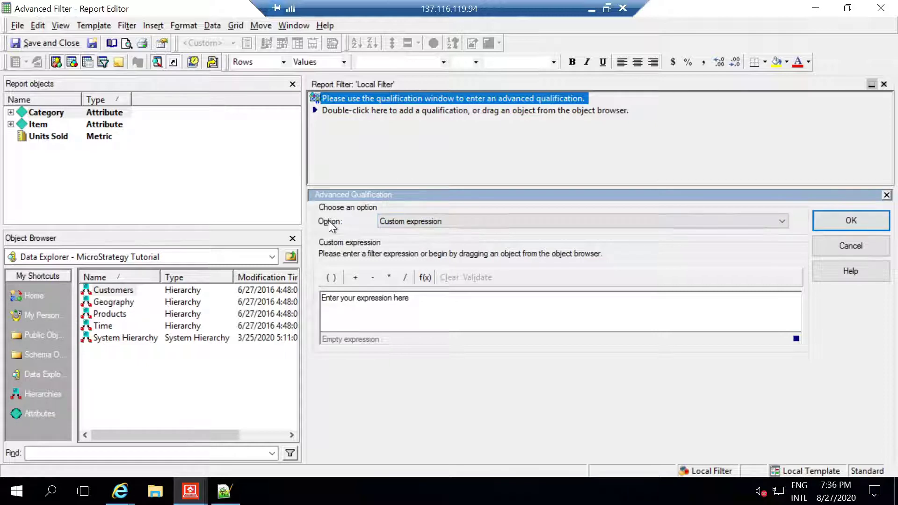
{"action": "left_click", "coordinate": [448, 224]}
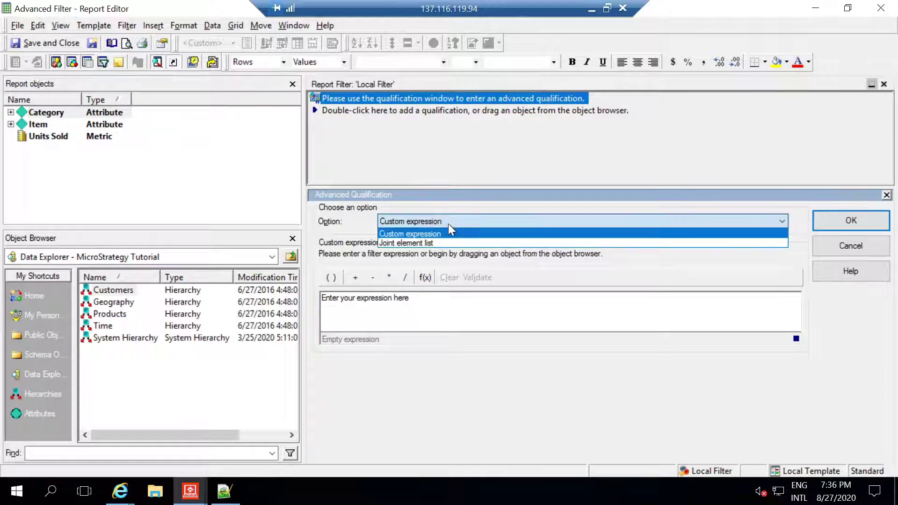
{"action": "left_click", "coordinate": [397, 243]}
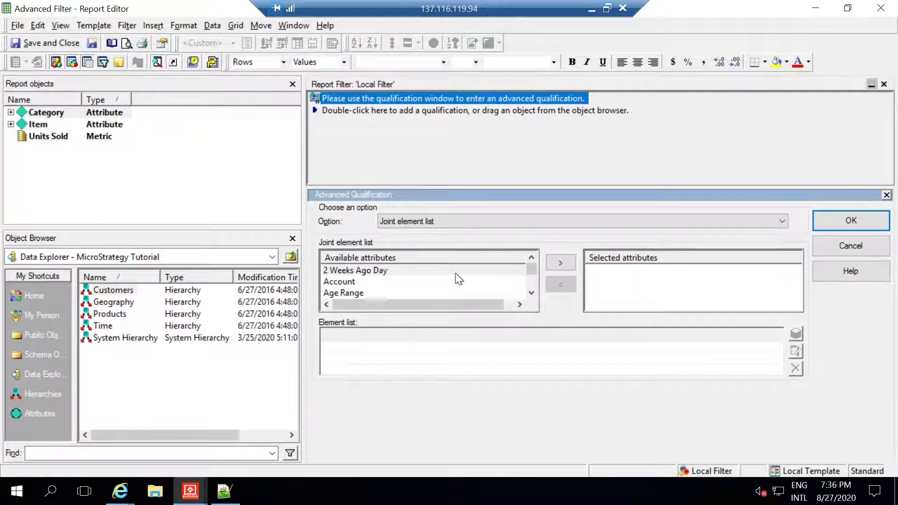
Add the Category and Item attributes to the selected attributes of the joint element list
{"action": "left_click", "coordinate": [433, 282]}
{"action": "key", "text": "c"}
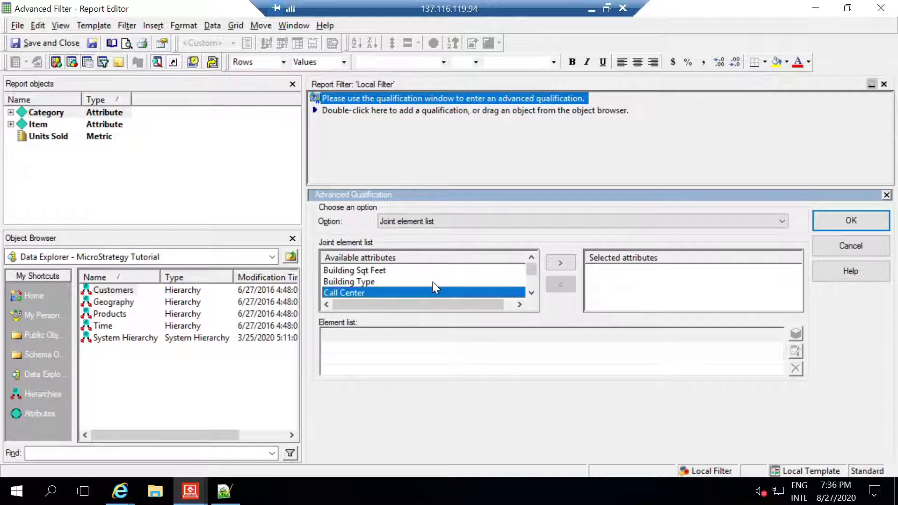
{"action": "key", "text": "c"}
{"action": "key", "text": "c"}
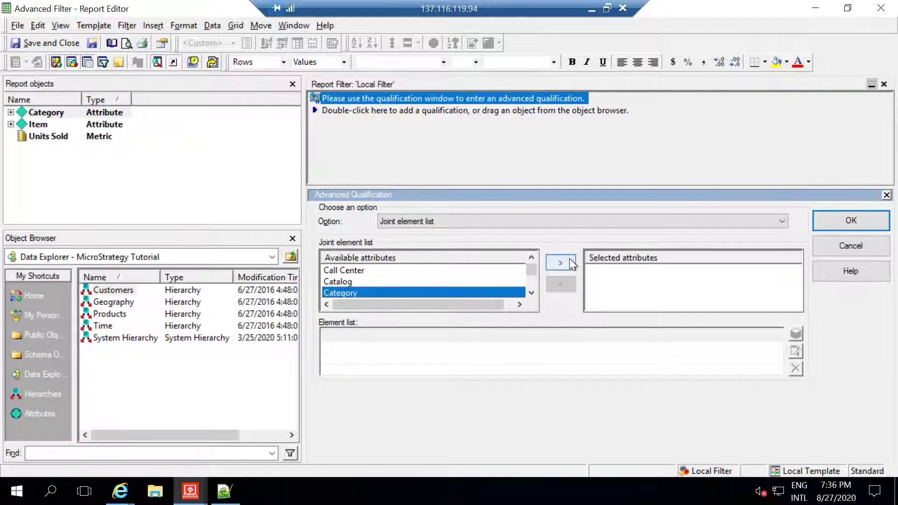
{"action": "left_click", "coordinate": [570, 260]}
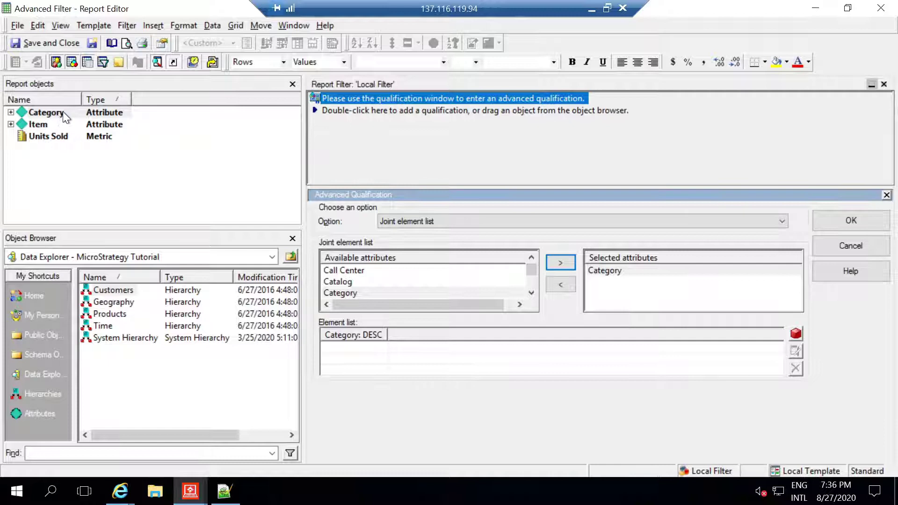
{"action": "left_click", "coordinate": [394, 279]}
{"action": "key", "text": "i"}
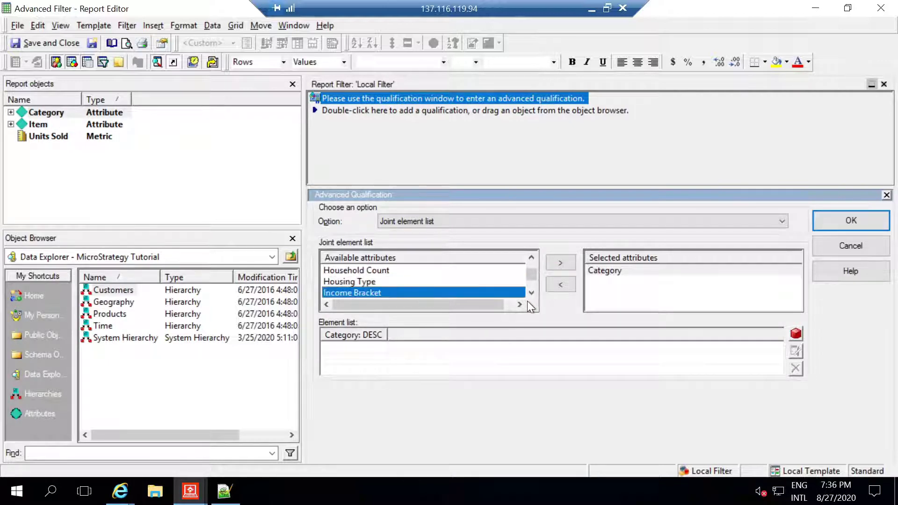
{"action": "left_click", "coordinate": [531, 293]}
{"action": "left_click", "coordinate": [400, 293]}
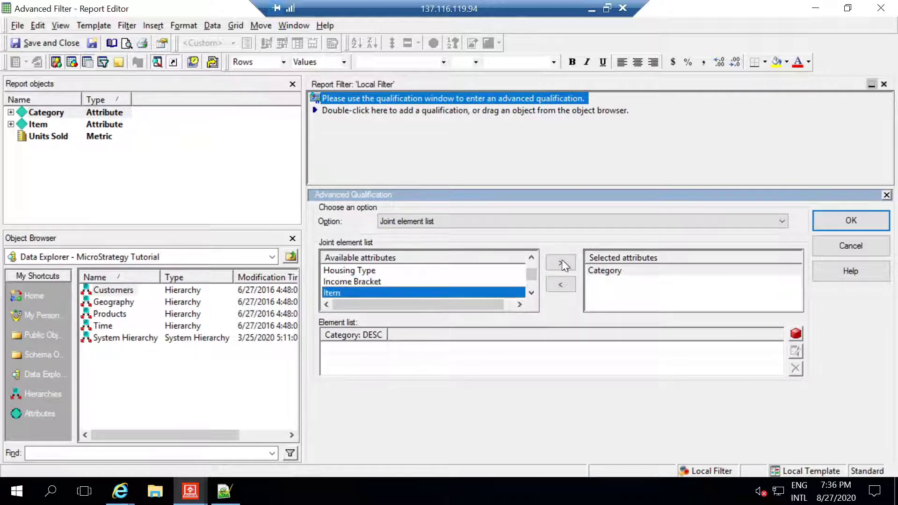
{"action": "left_click", "coordinate": [560, 263]}
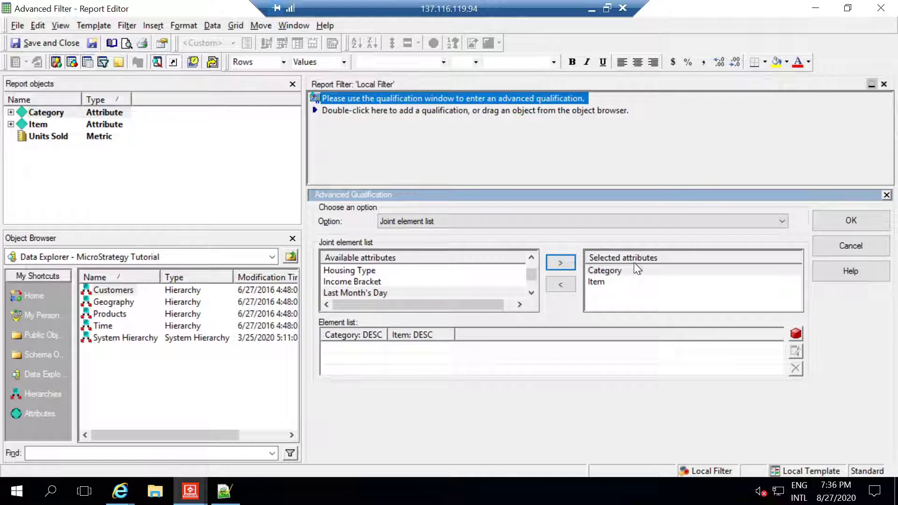
Add the Books and "100 Places to Go While Still Young at Heart" combination to the element list and widen its Item column
{"action": "left_click", "coordinate": [796, 334]}
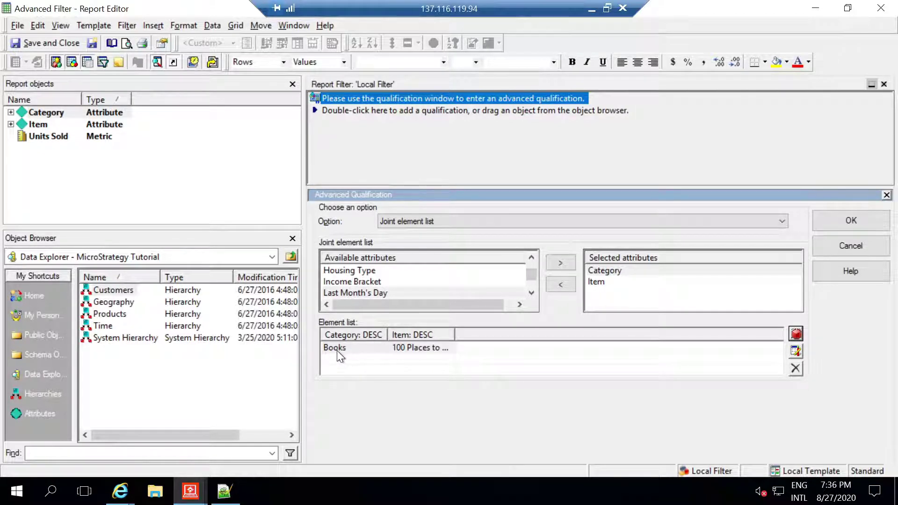
{"action": "double_click", "coordinate": [454, 335]}
{"action": "left_click", "coordinate": [465, 350]}
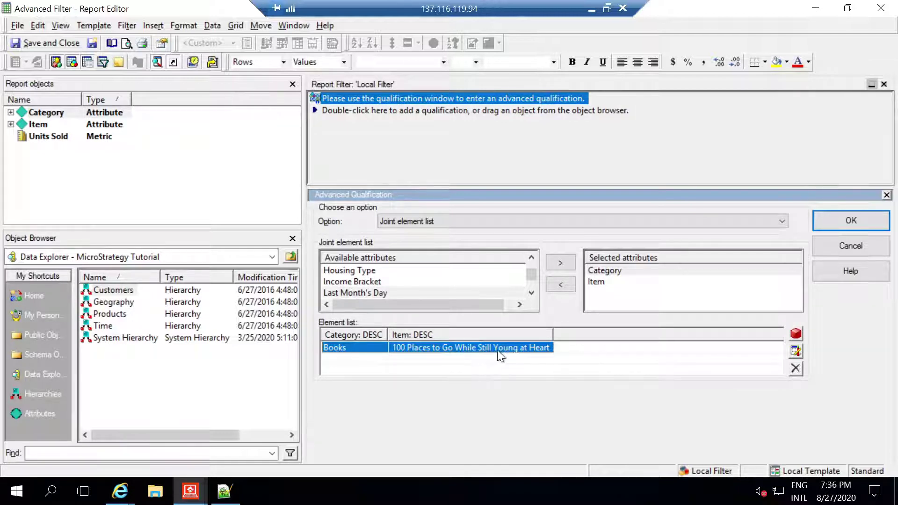
Examine the available Category and Item elements for the Books entry and close the element selection without changes
{"action": "left_click", "coordinate": [795, 354]}
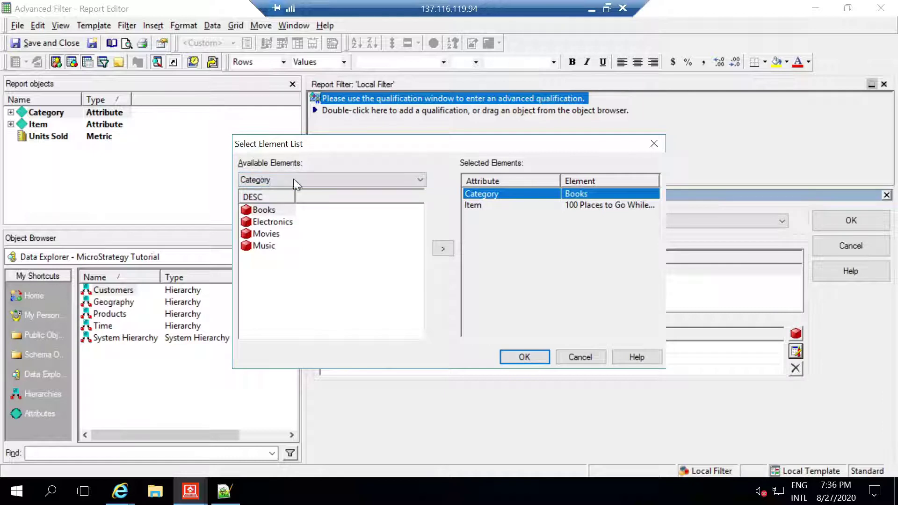
{"action": "left_click", "coordinate": [268, 178]}
{"action": "left_click", "coordinate": [257, 202]}
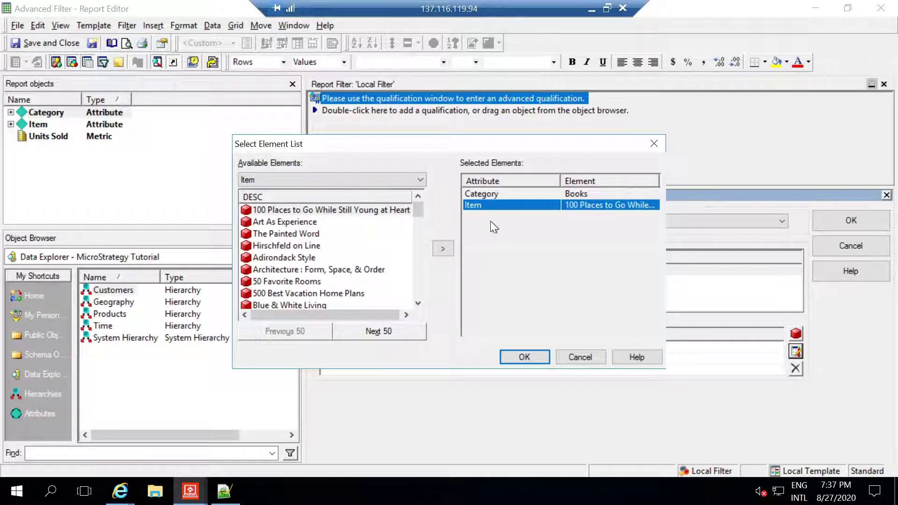
{"action": "left_click", "coordinate": [582, 359]}
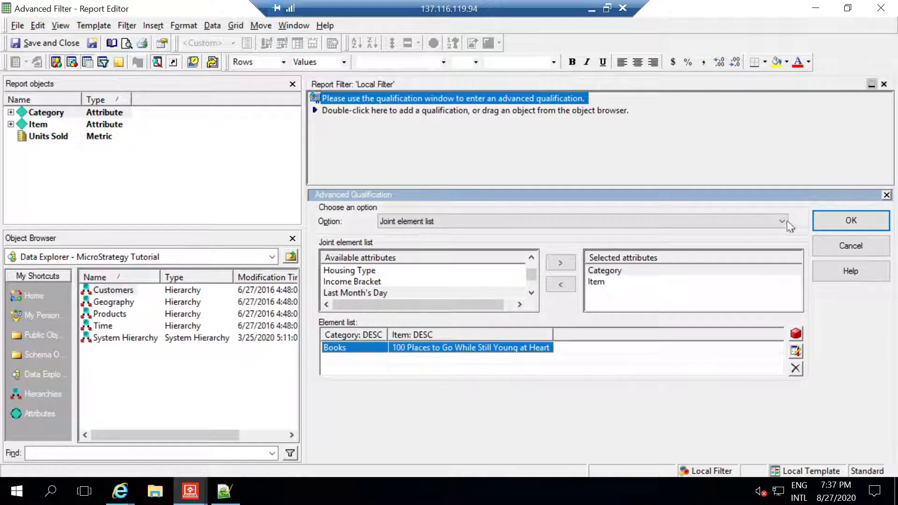
Apply the joint element list qualification to the report filter and run the report
{"action": "left_click", "coordinate": [851, 222]}
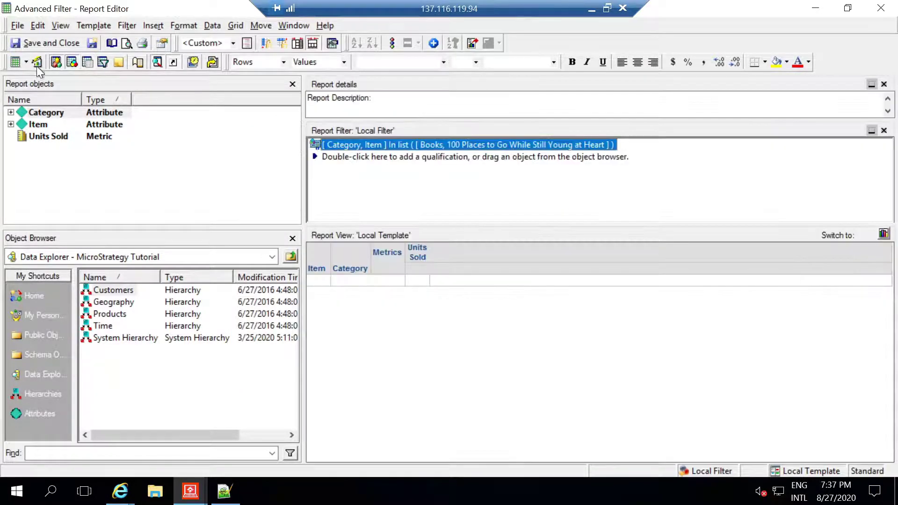
{"action": "left_click", "coordinate": [15, 63]}
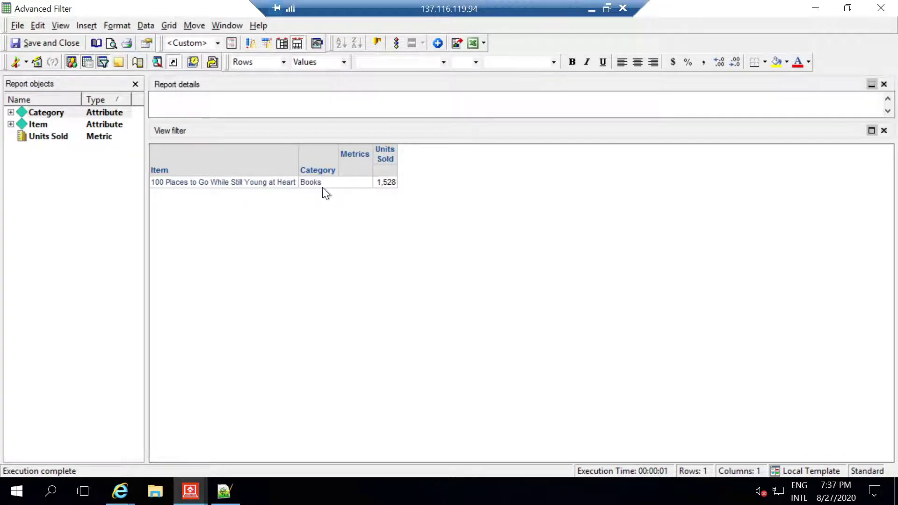
Reopen the report's joint element list qualification in design view and change its option to Custom expression
{"action": "left_click", "coordinate": [15, 62]}
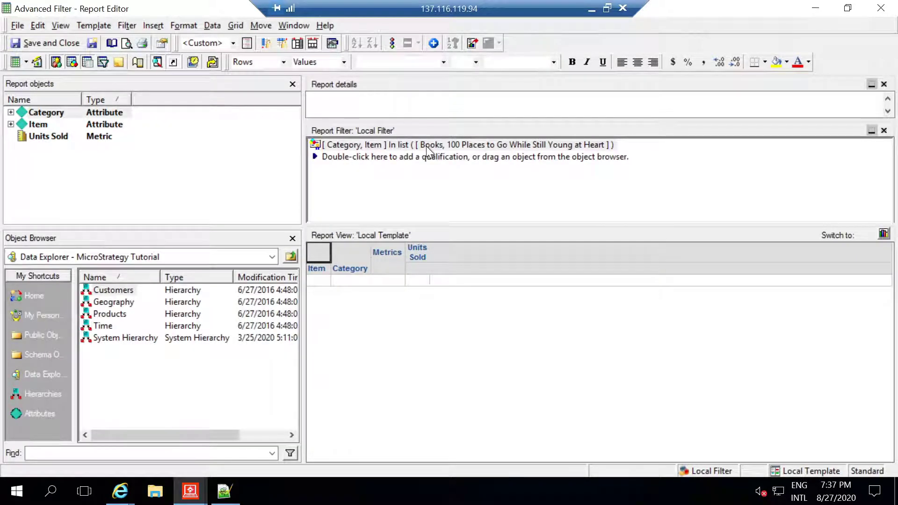
{"action": "double_click", "coordinate": [426, 145]}
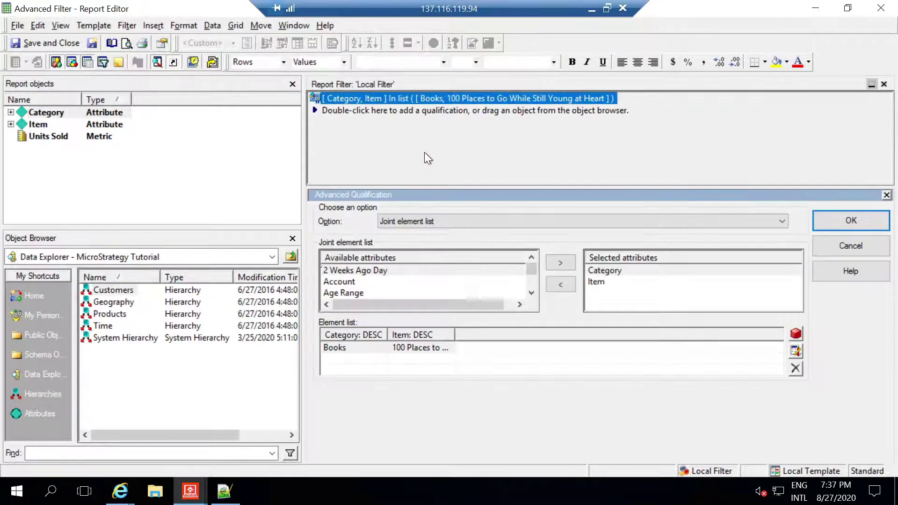
{"action": "left_click", "coordinate": [444, 224]}
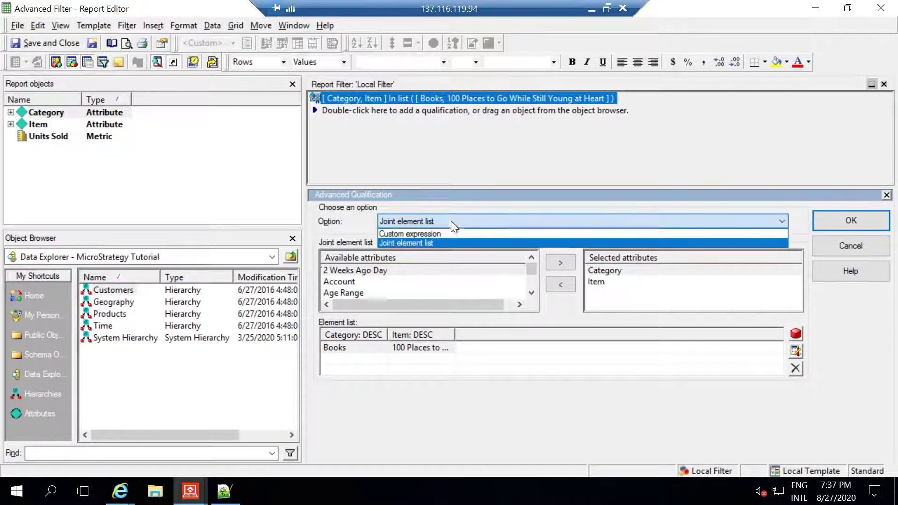
{"action": "left_click", "coordinate": [427, 233]}
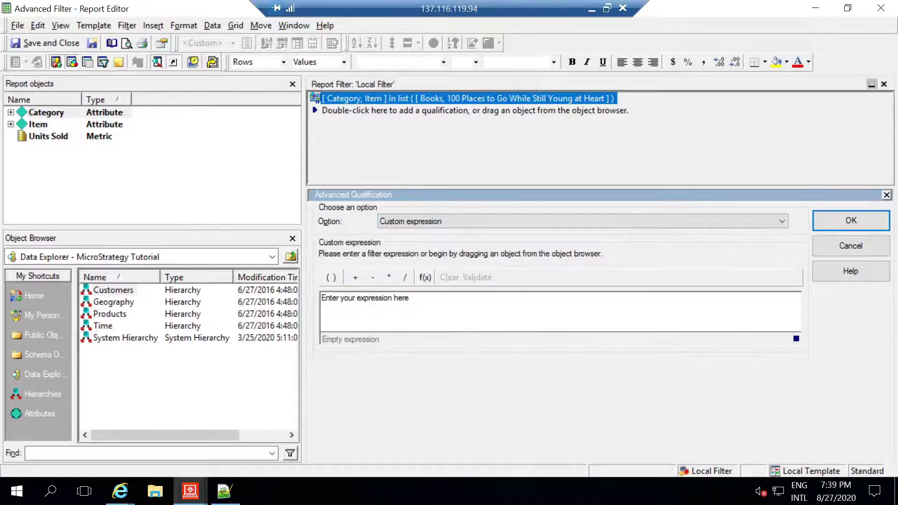
Enter an applycomparison expression with the pattern "#0 = 'Books'", leaving room for its attribute argument
{"action": "left_click", "coordinate": [399, 310]}
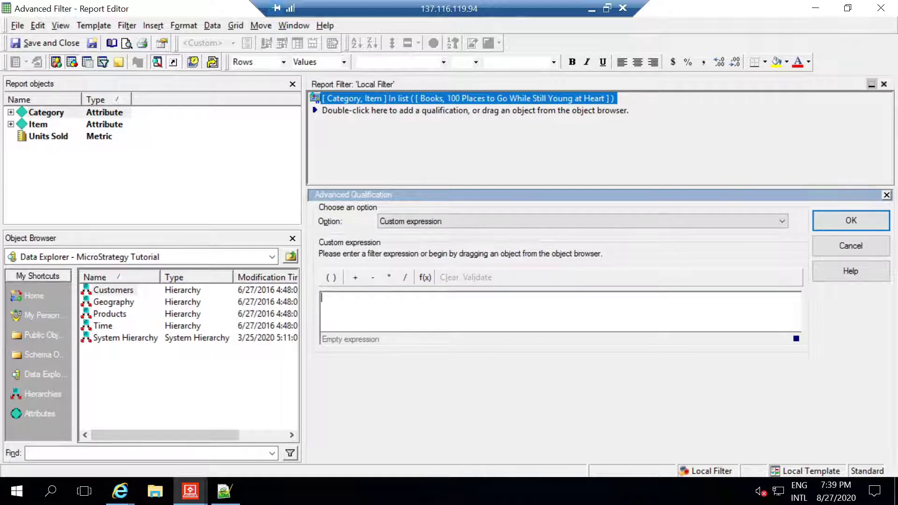
{"action": "type", "text": "applycomp"}
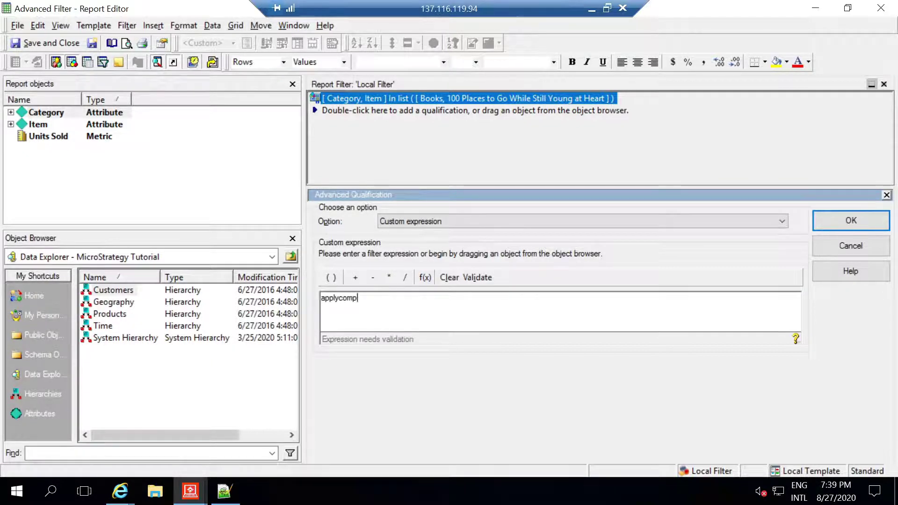
{"action": "type", "text": "arison)"}
{"action": "key", "text": "BackSpace"}
{"action": "type", "text": "(\"\")"}
{"action": "type", "text": "#0 = "}
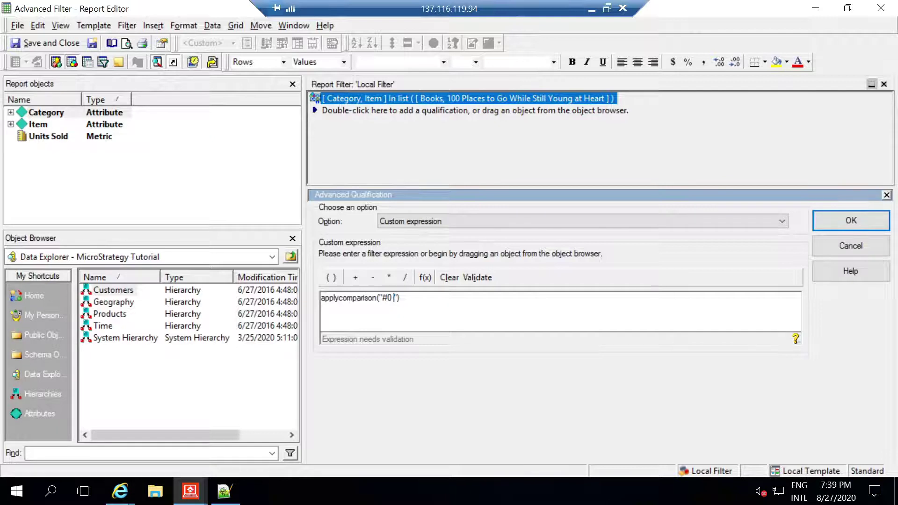
{"action": "type", "text": "'Books"}
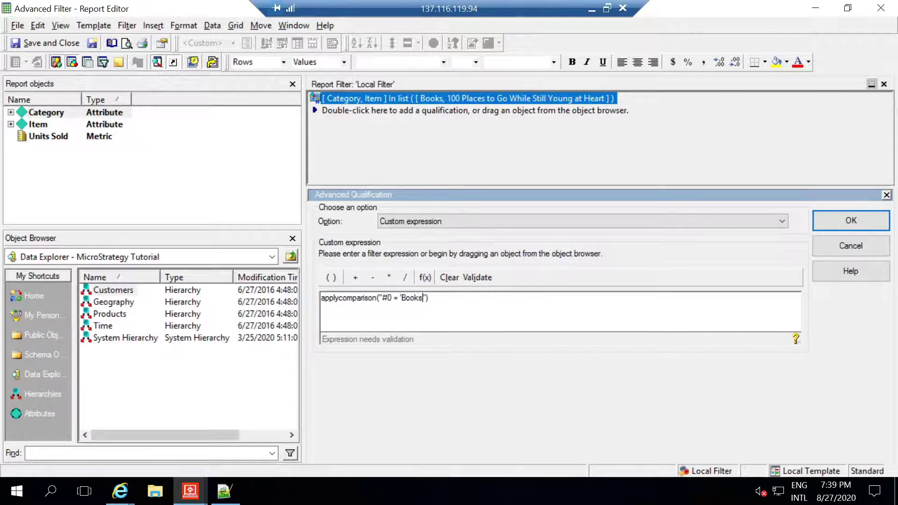
{"action": "type", "text": "'"}
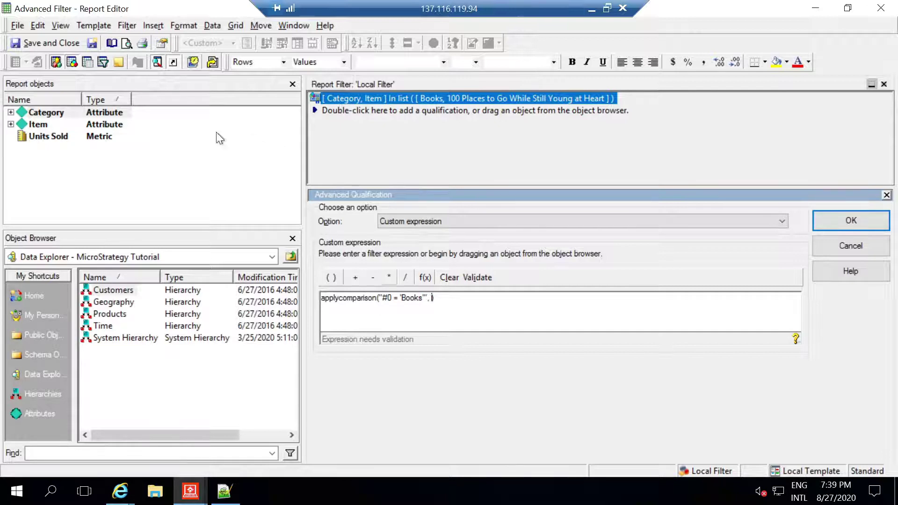
{"action": "left_click_drag", "start_coordinate": [52, 113], "coordinate": [433, 310]}
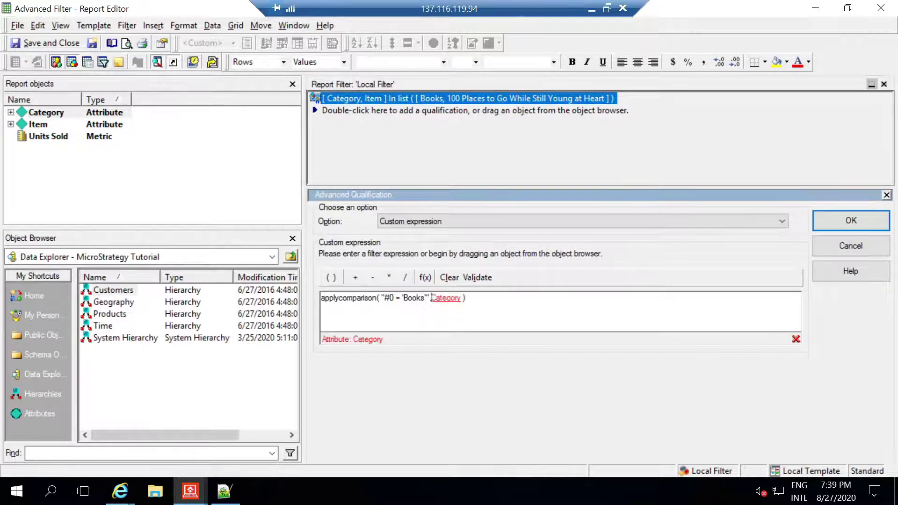
{"action": "left_click", "coordinate": [437, 298]}
{"action": "left_click", "coordinate": [464, 297]}
{"action": "type", "text": "#"}
{"action": "key", "text": "BackSpace"}
{"action": "type", "text": "@DESC"}
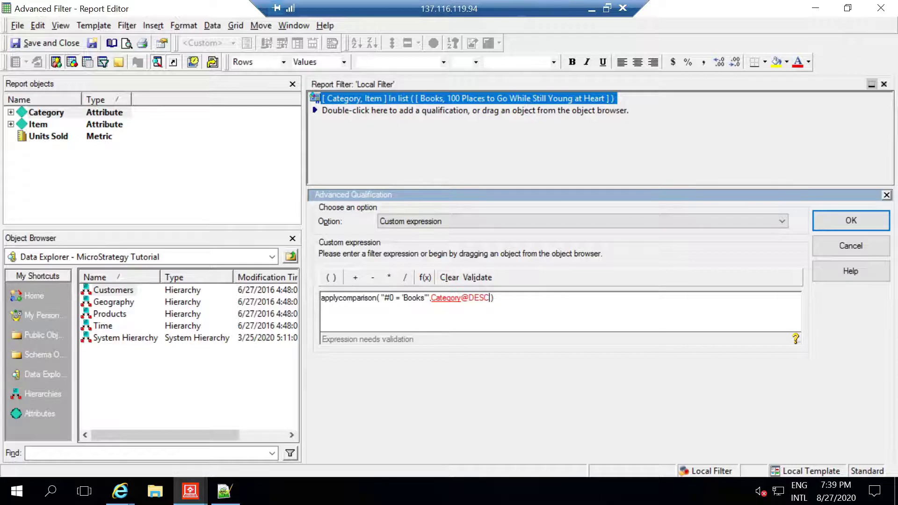
Validate the expression using the Category attribute from the Products folder, and run the report with it as the filter
{"action": "left_click", "coordinate": [478, 278]}
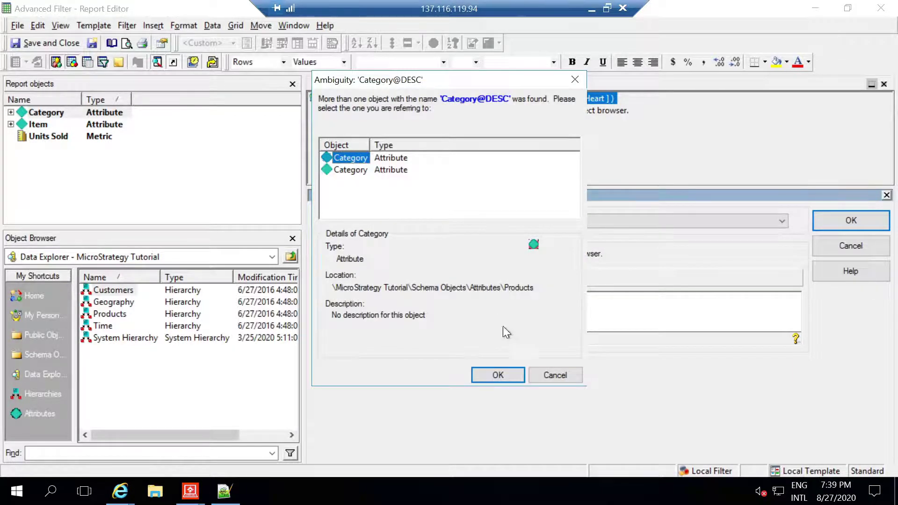
{"action": "left_click", "coordinate": [500, 377]}
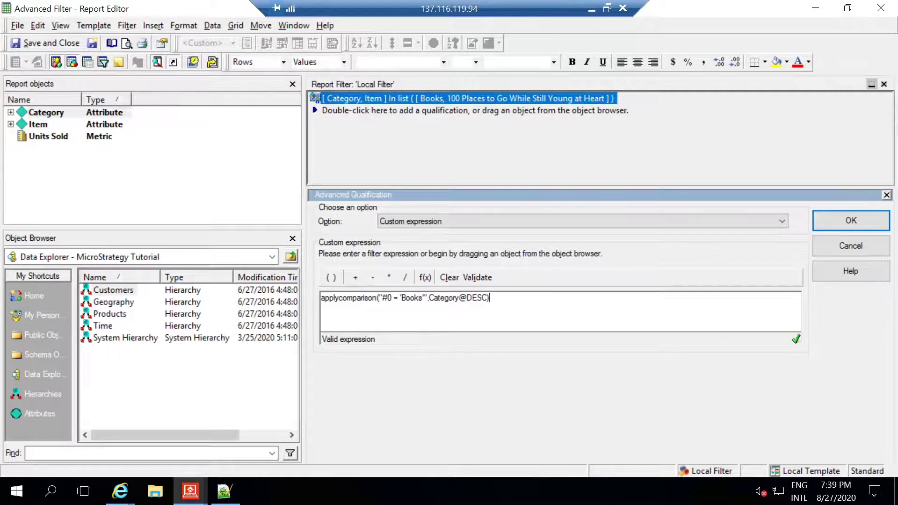
{"action": "left_click", "coordinate": [838, 228]}
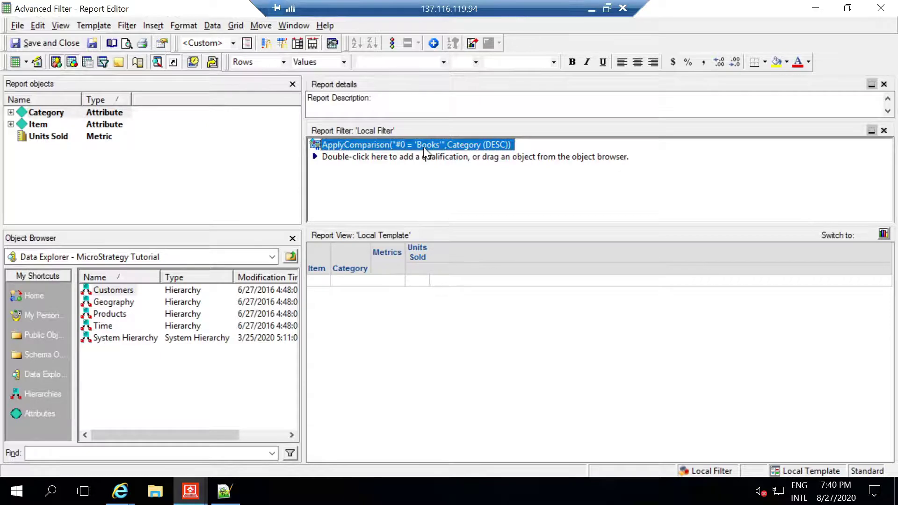
{"action": "left_click", "coordinate": [14, 64]}
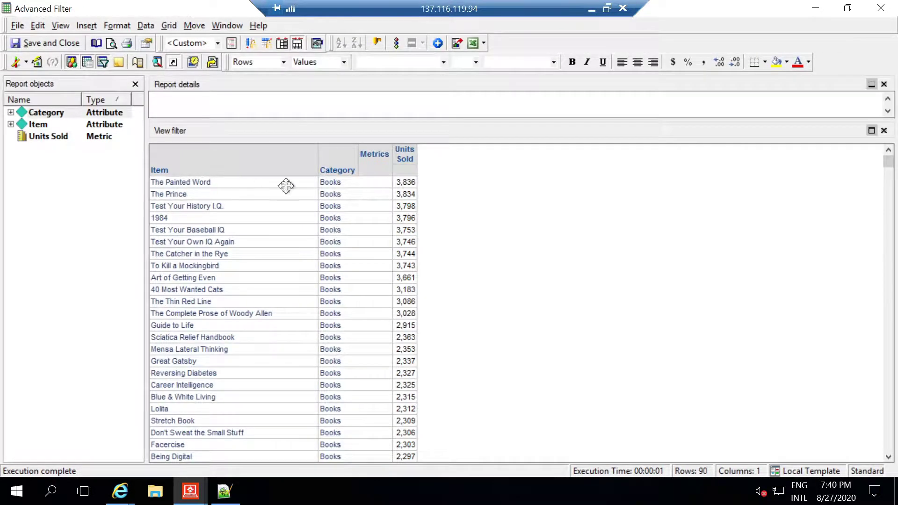
Move the Category attribute to the page-by area and check its page selector
{"action": "right_click", "coordinate": [343, 172]}
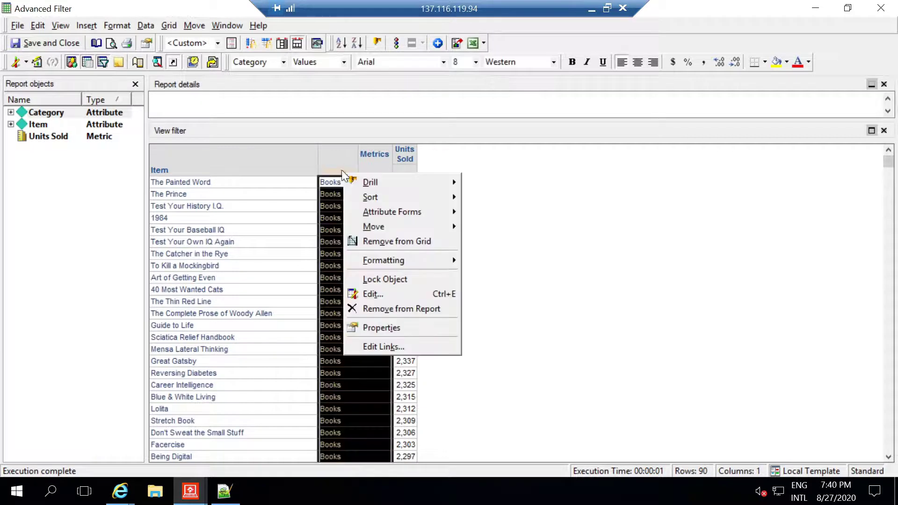
{"action": "mouse_move", "coordinate": [415, 229]}
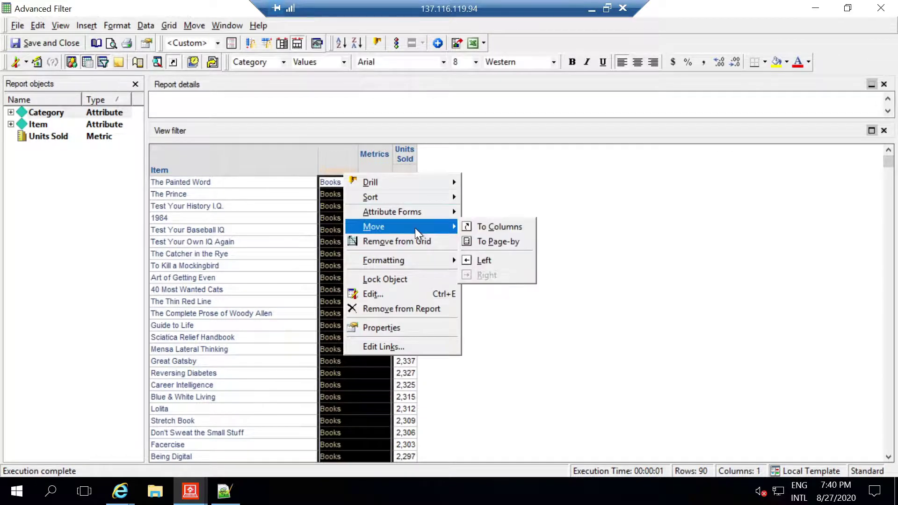
{"action": "left_click", "coordinate": [492, 243]}
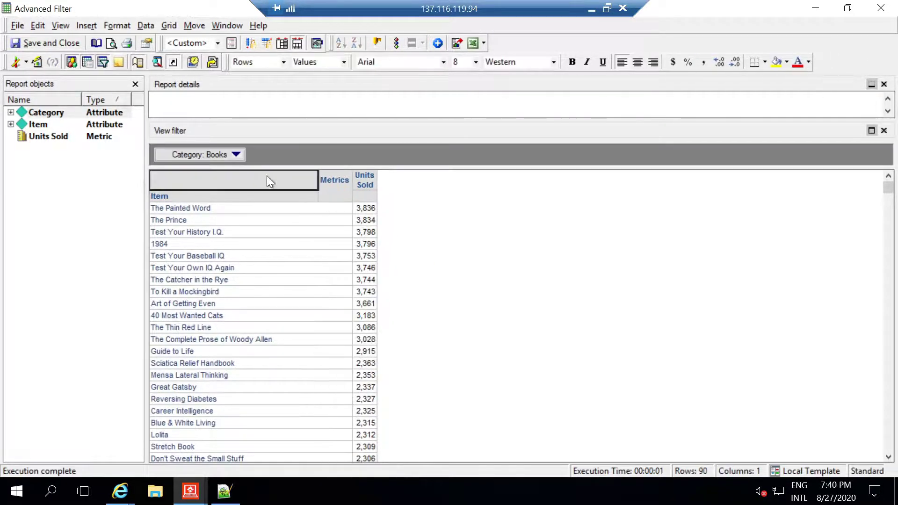
{"action": "left_click", "coordinate": [214, 155]}
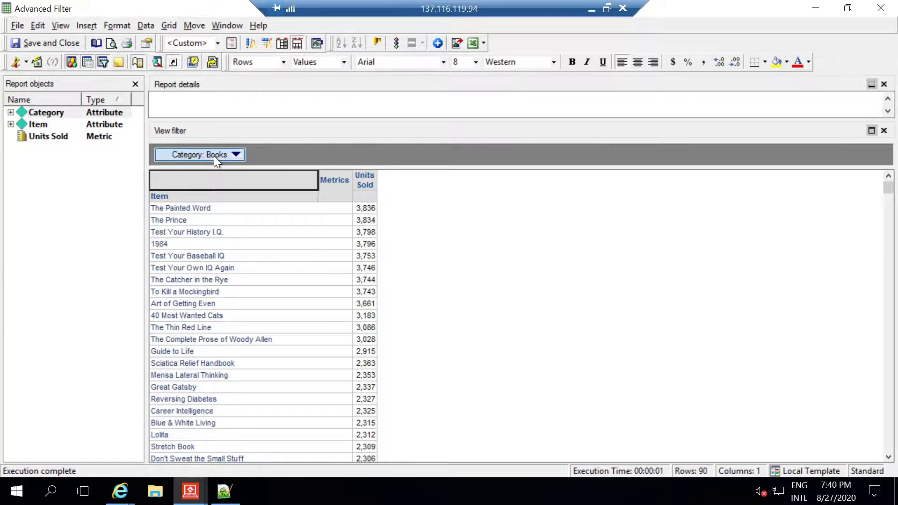